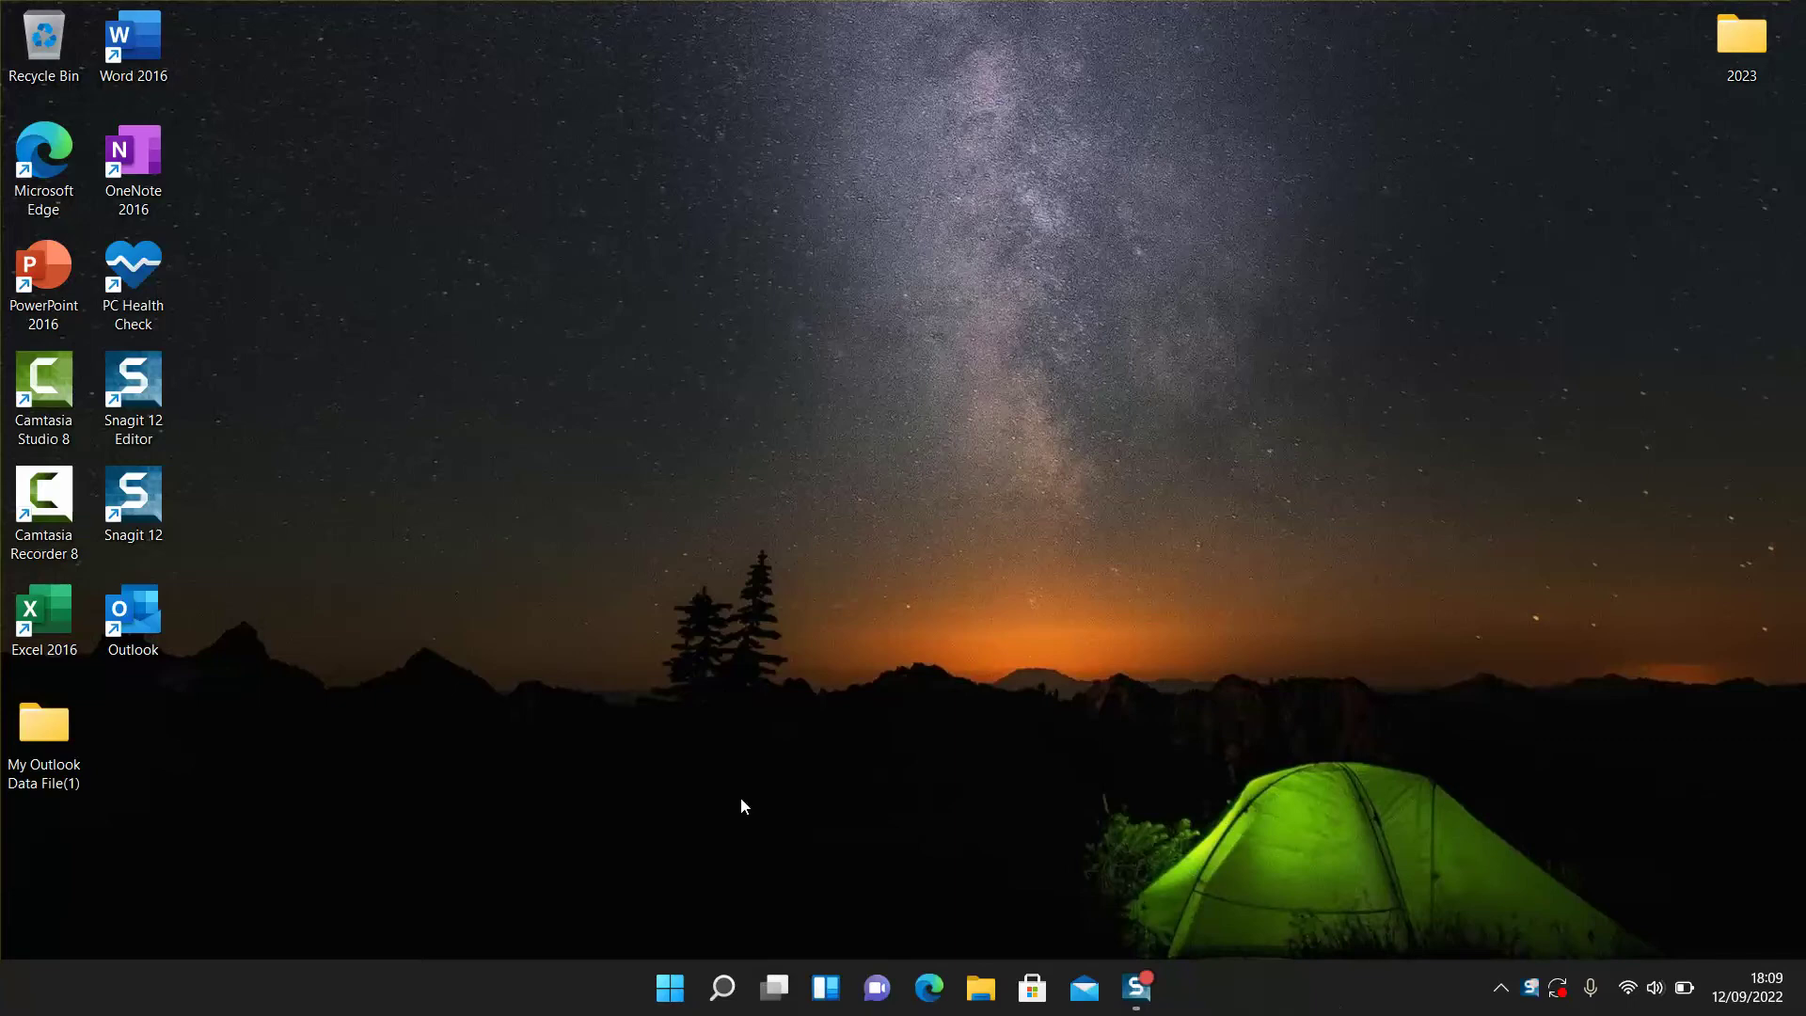
- Check the Start menu power options and confirm Sleep is not listed
click(666, 987)
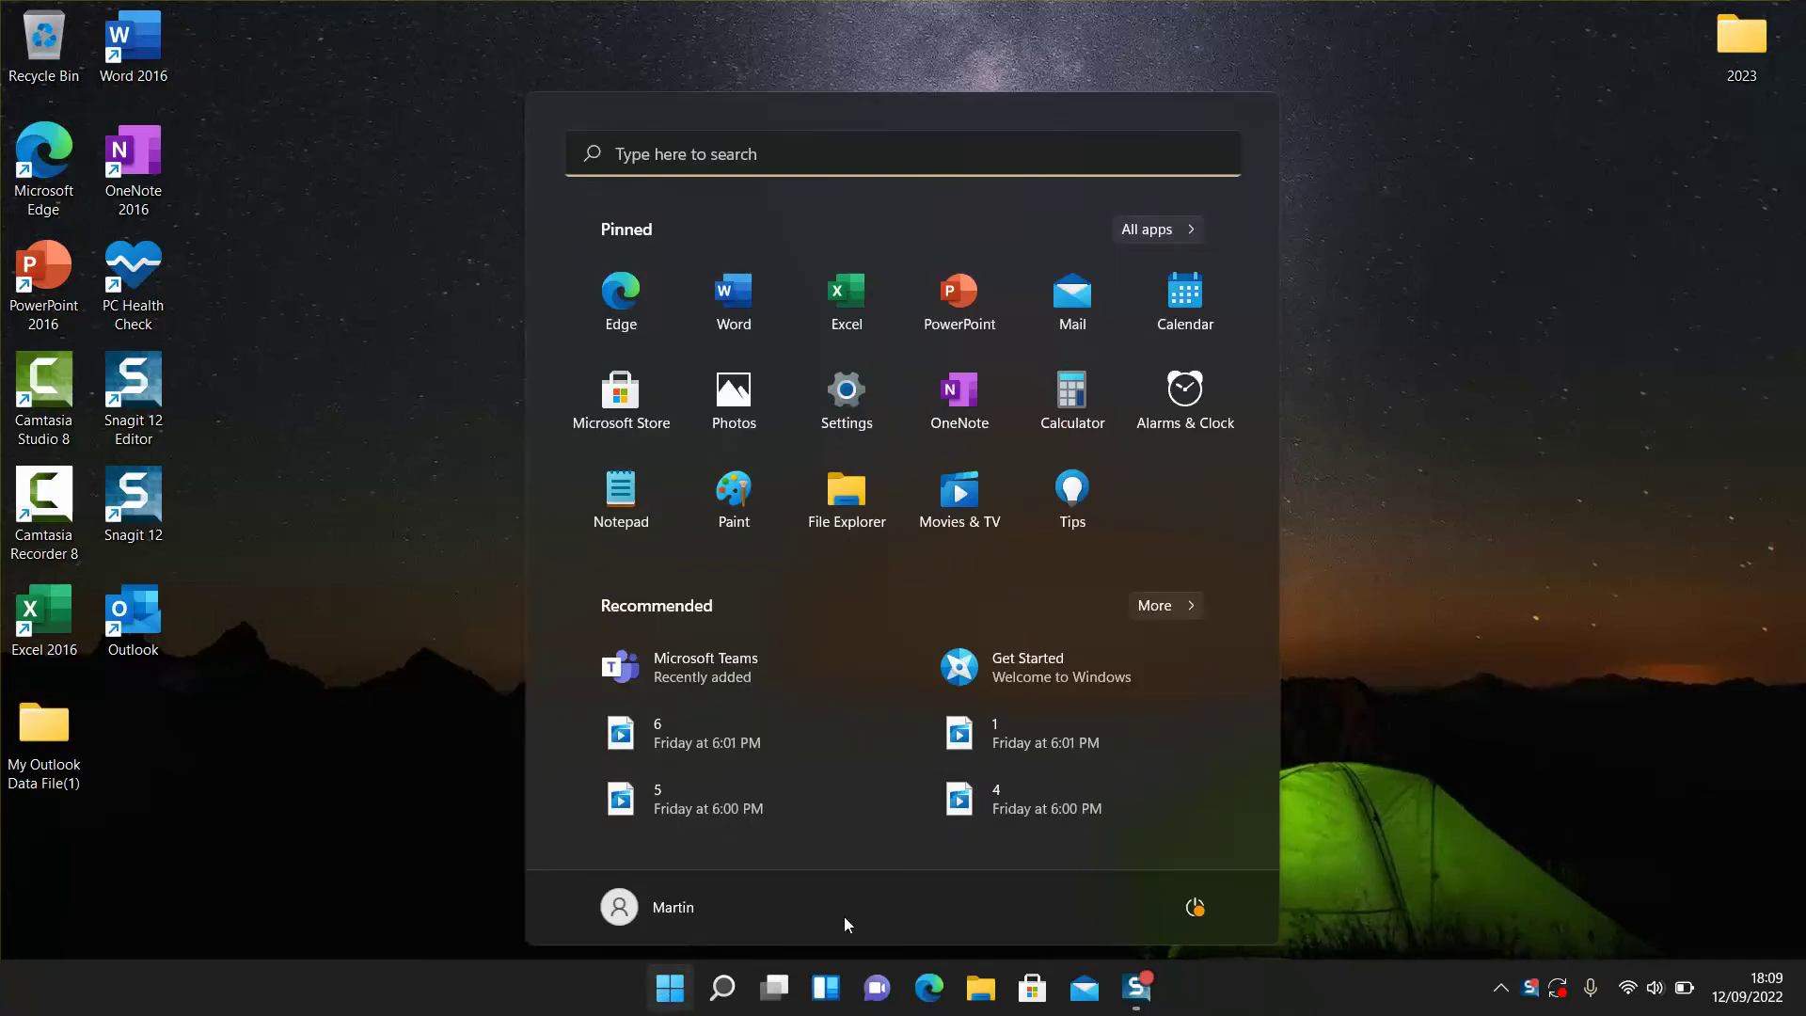
click(1194, 908)
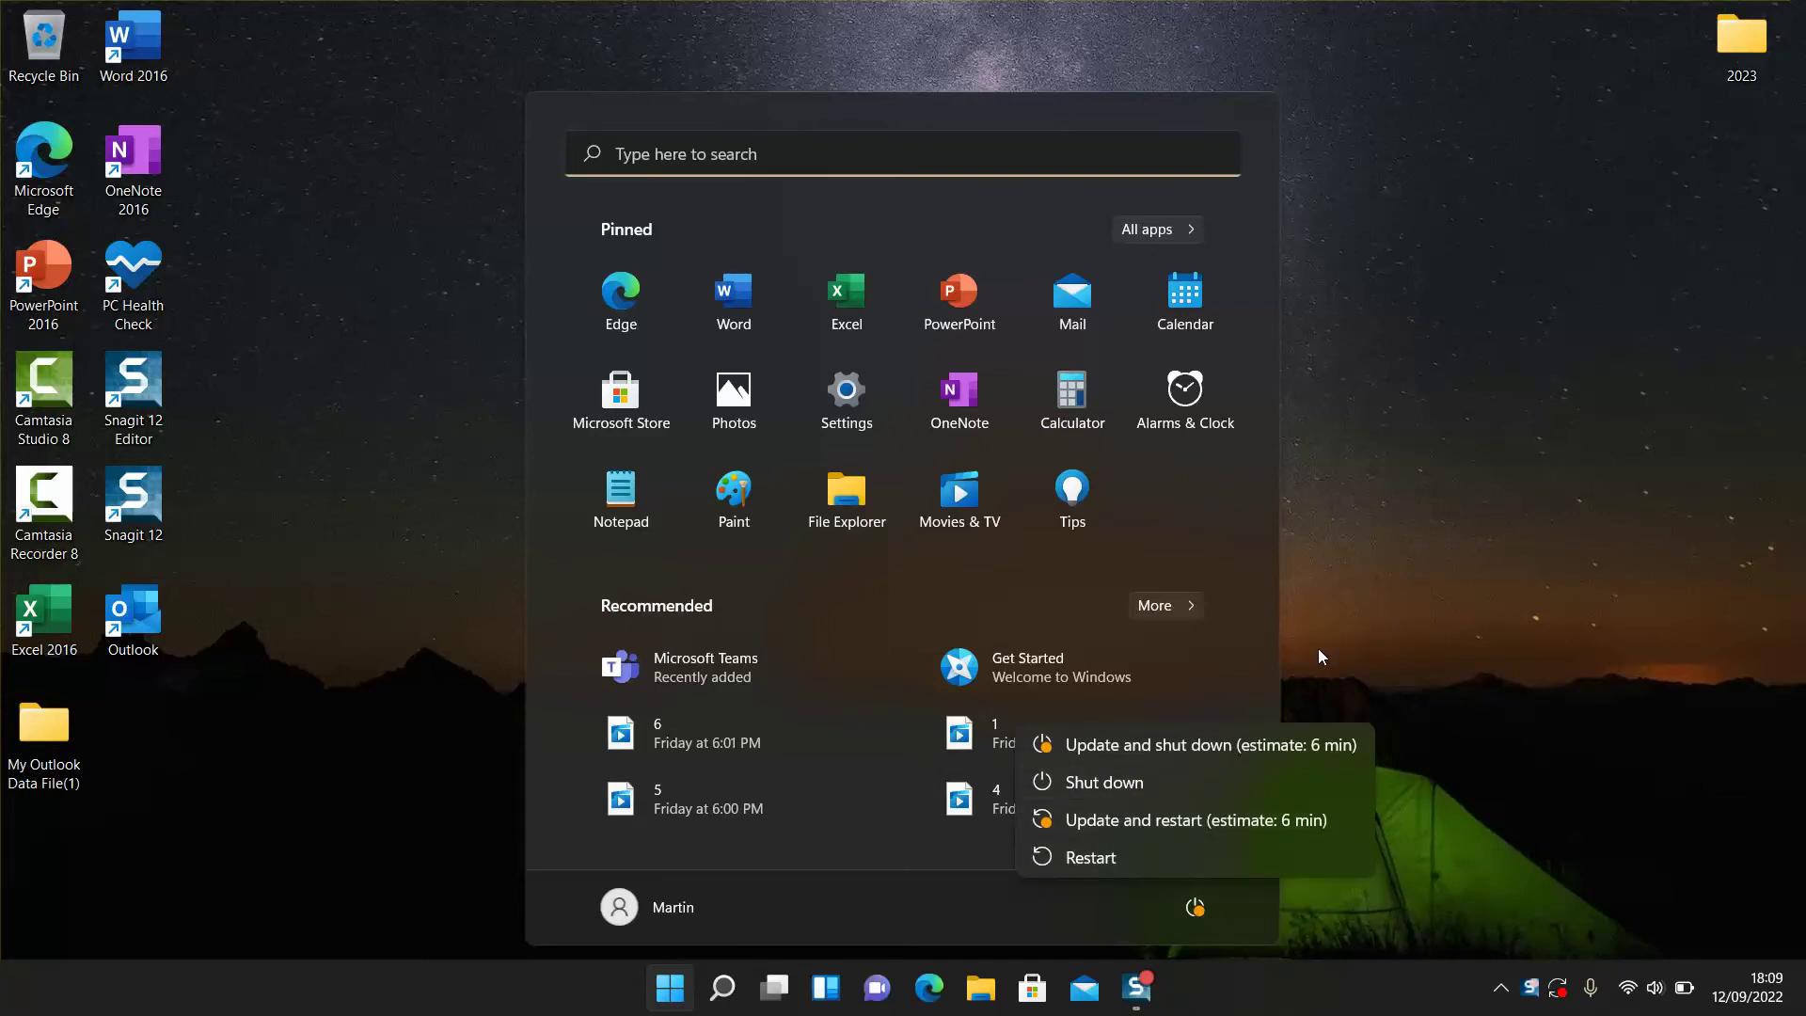
click(1251, 608)
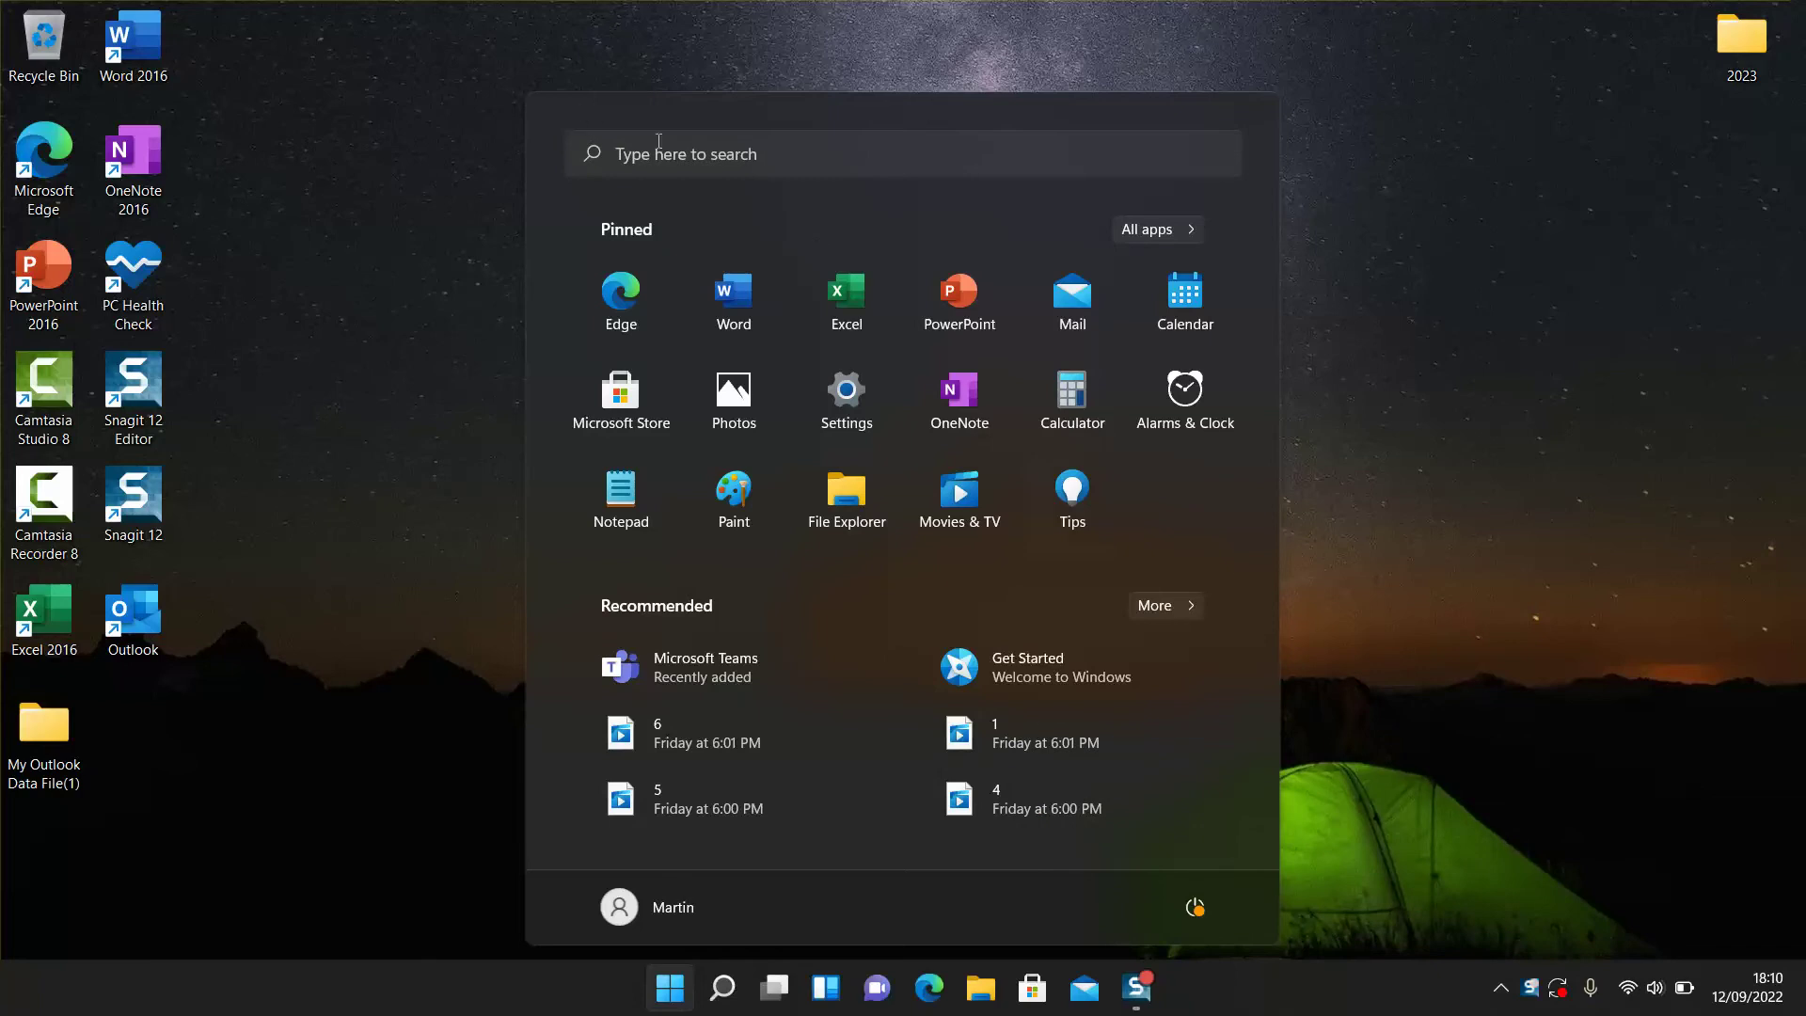
click(670, 993)
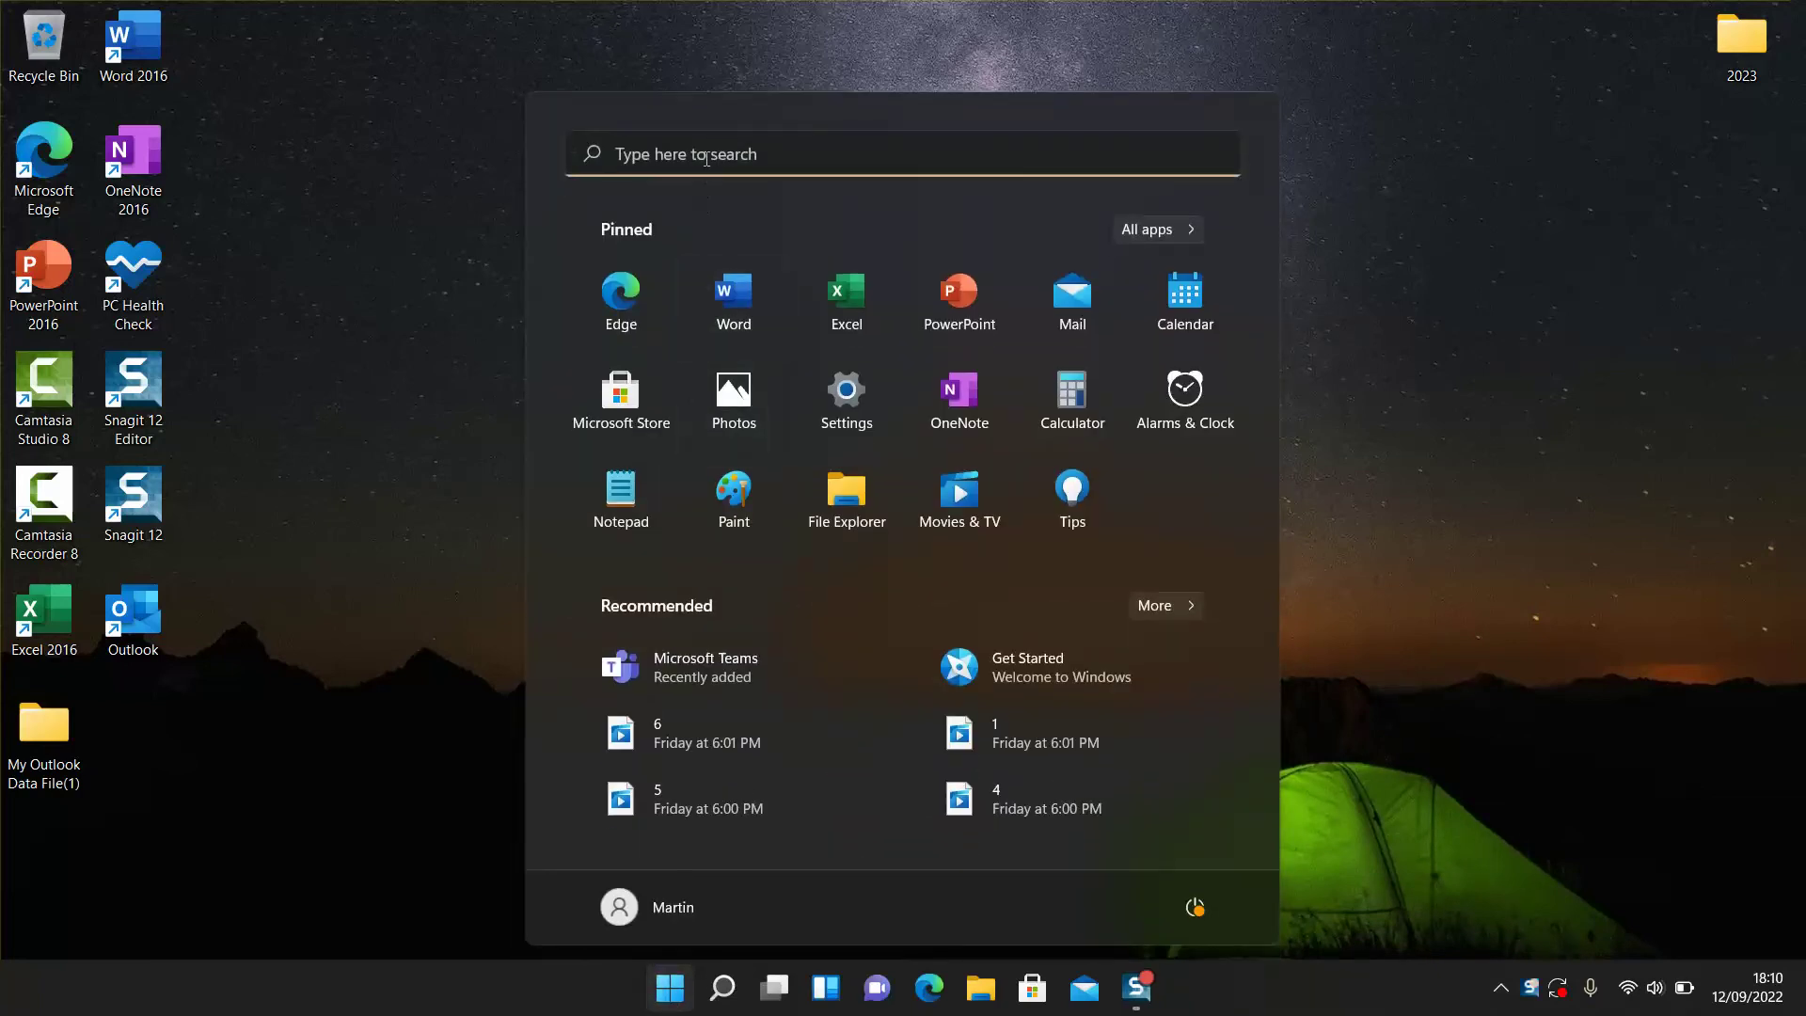
- Search the Start menu for 'control' to find Control Panel
click(706, 166)
text(control)
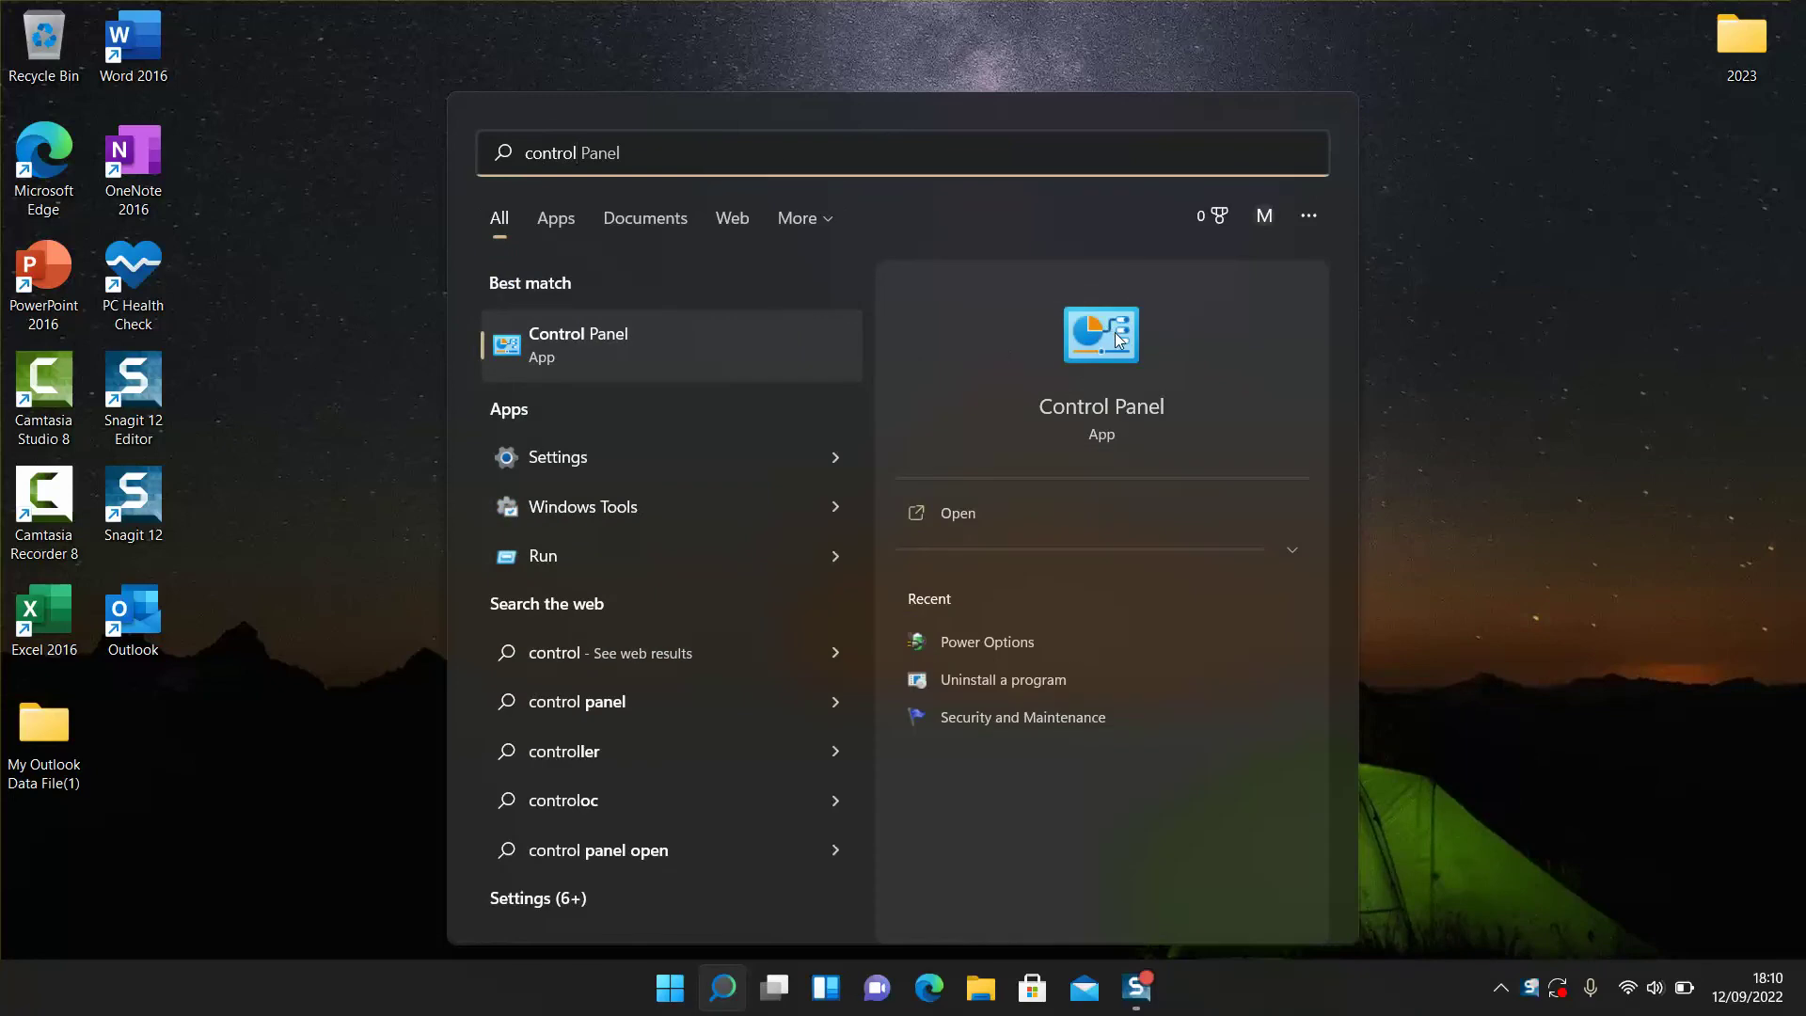
- Open Control Panel and switch View by to Small icons, then back to Category
click(1115, 332)
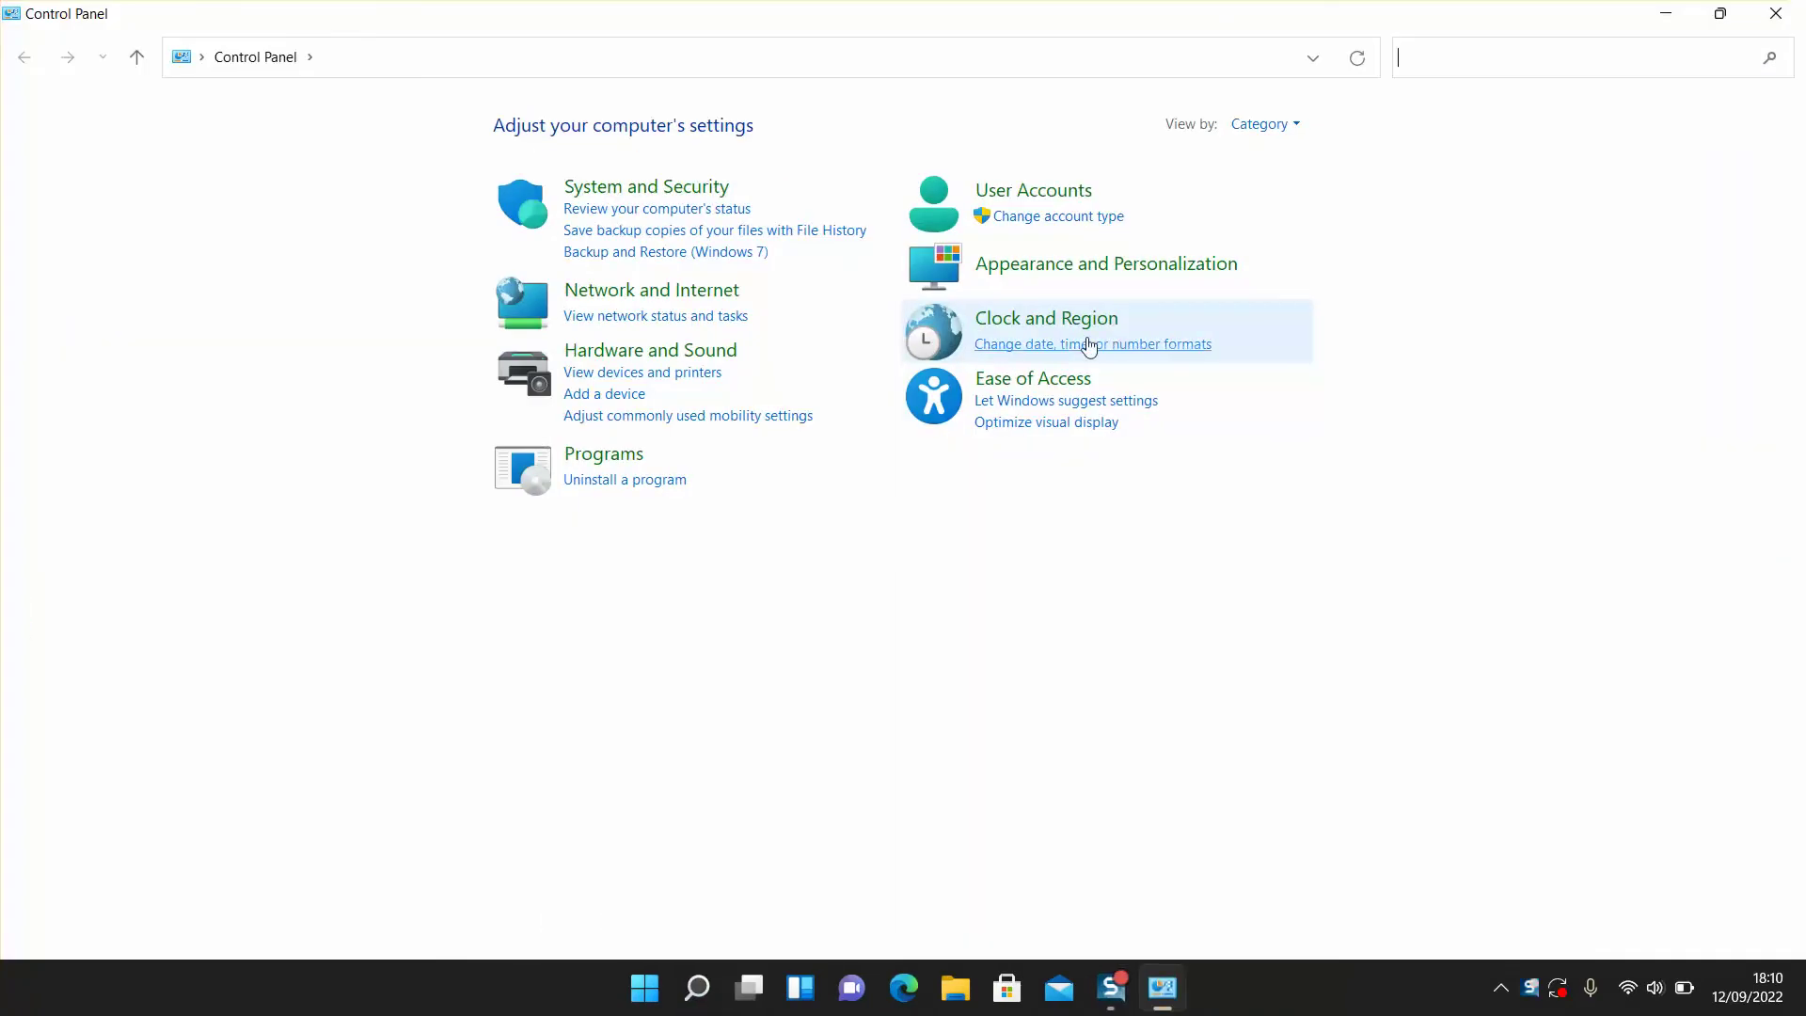
click(1264, 125)
click(1283, 211)
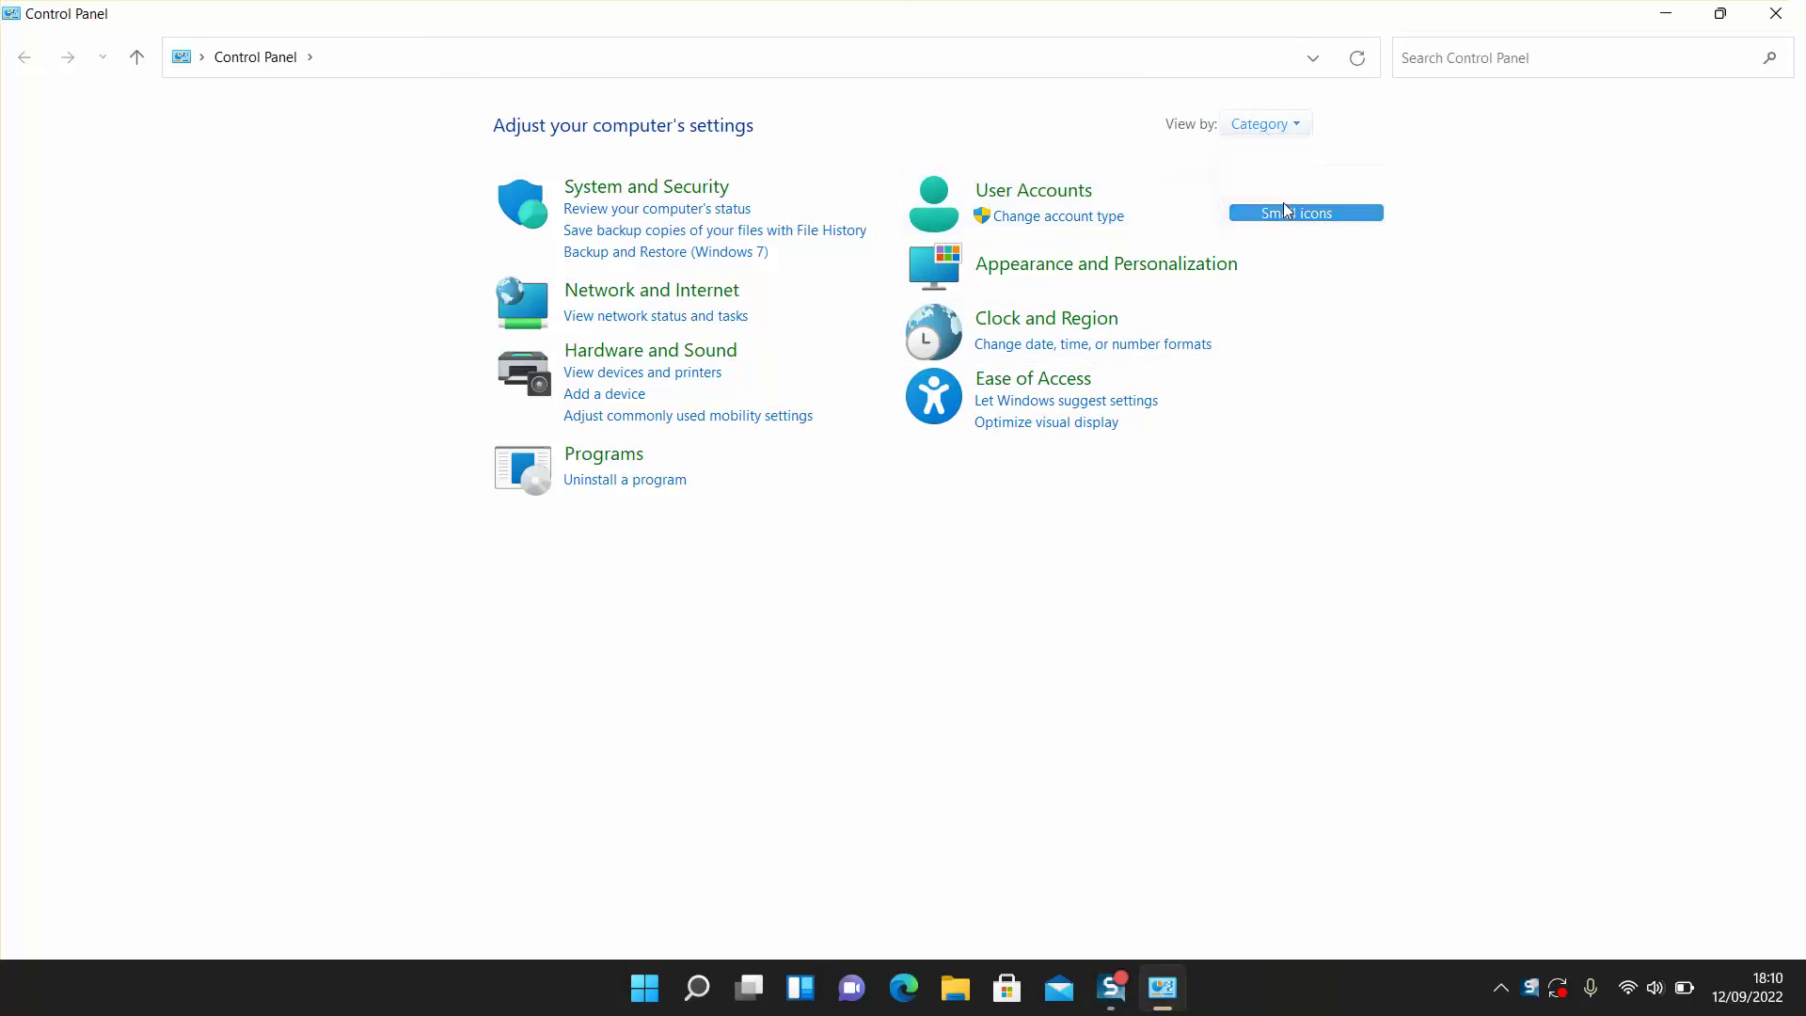
click(1651, 124)
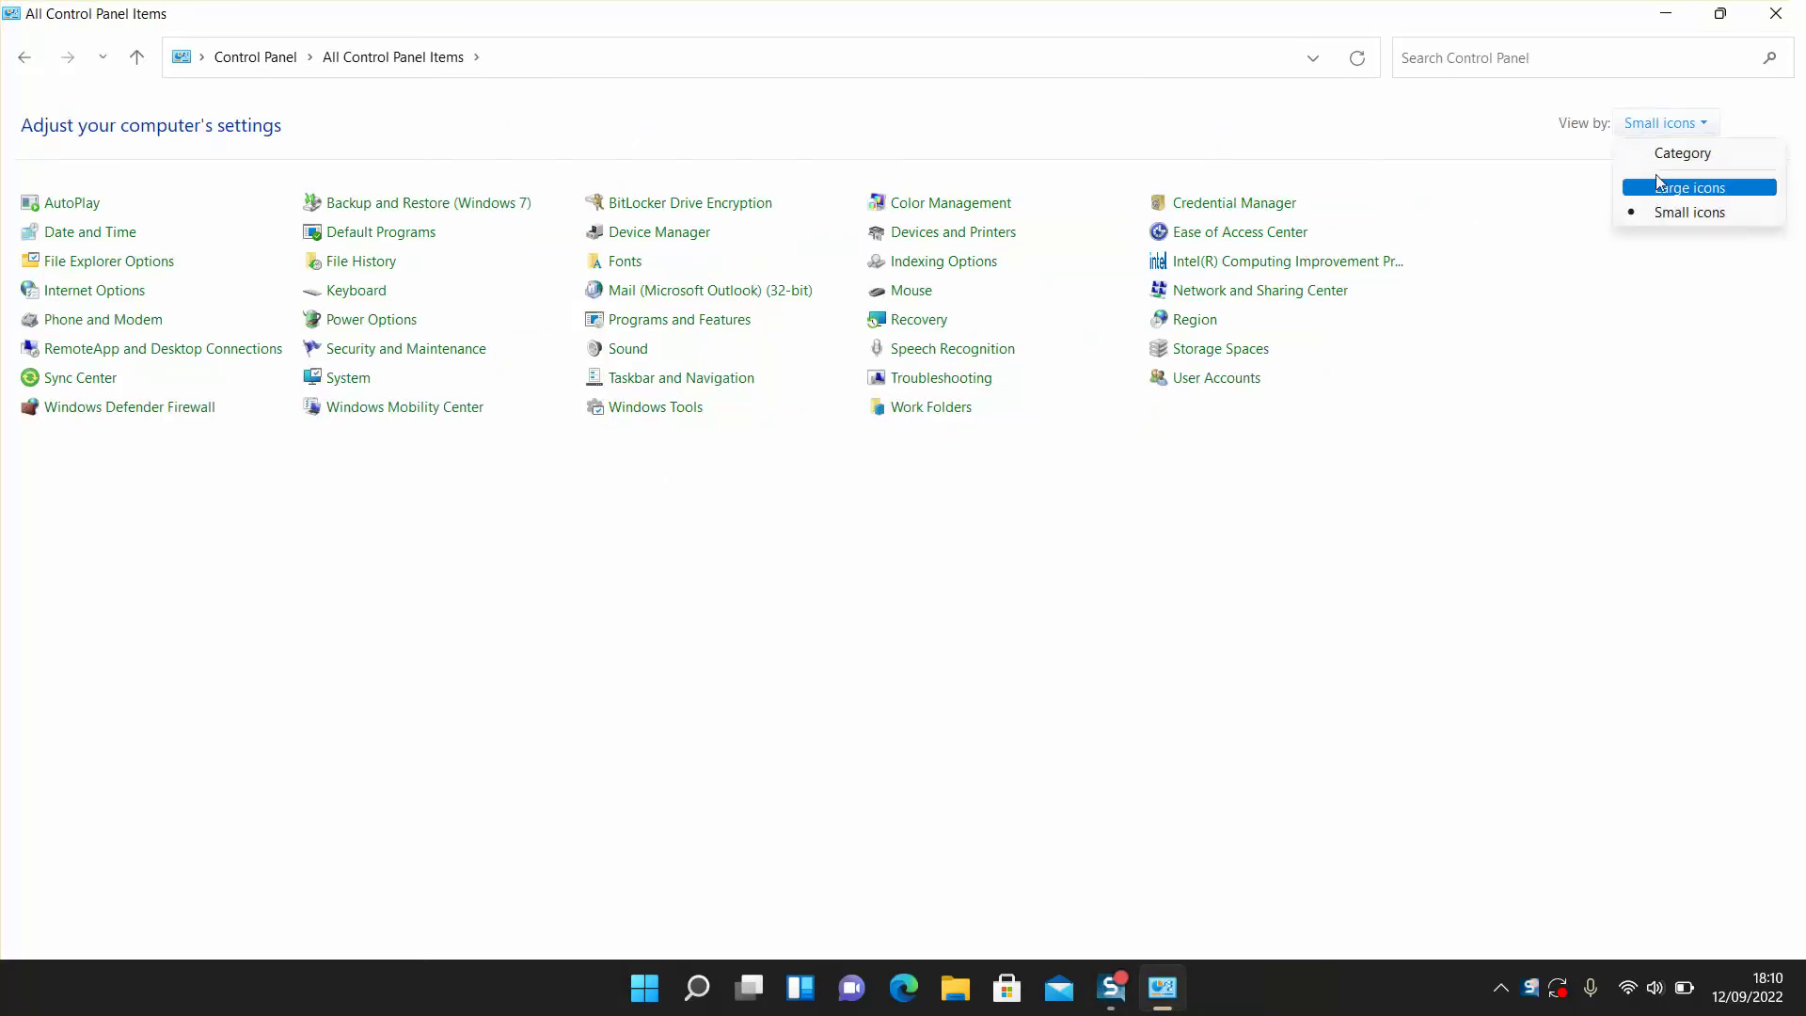
click(1661, 155)
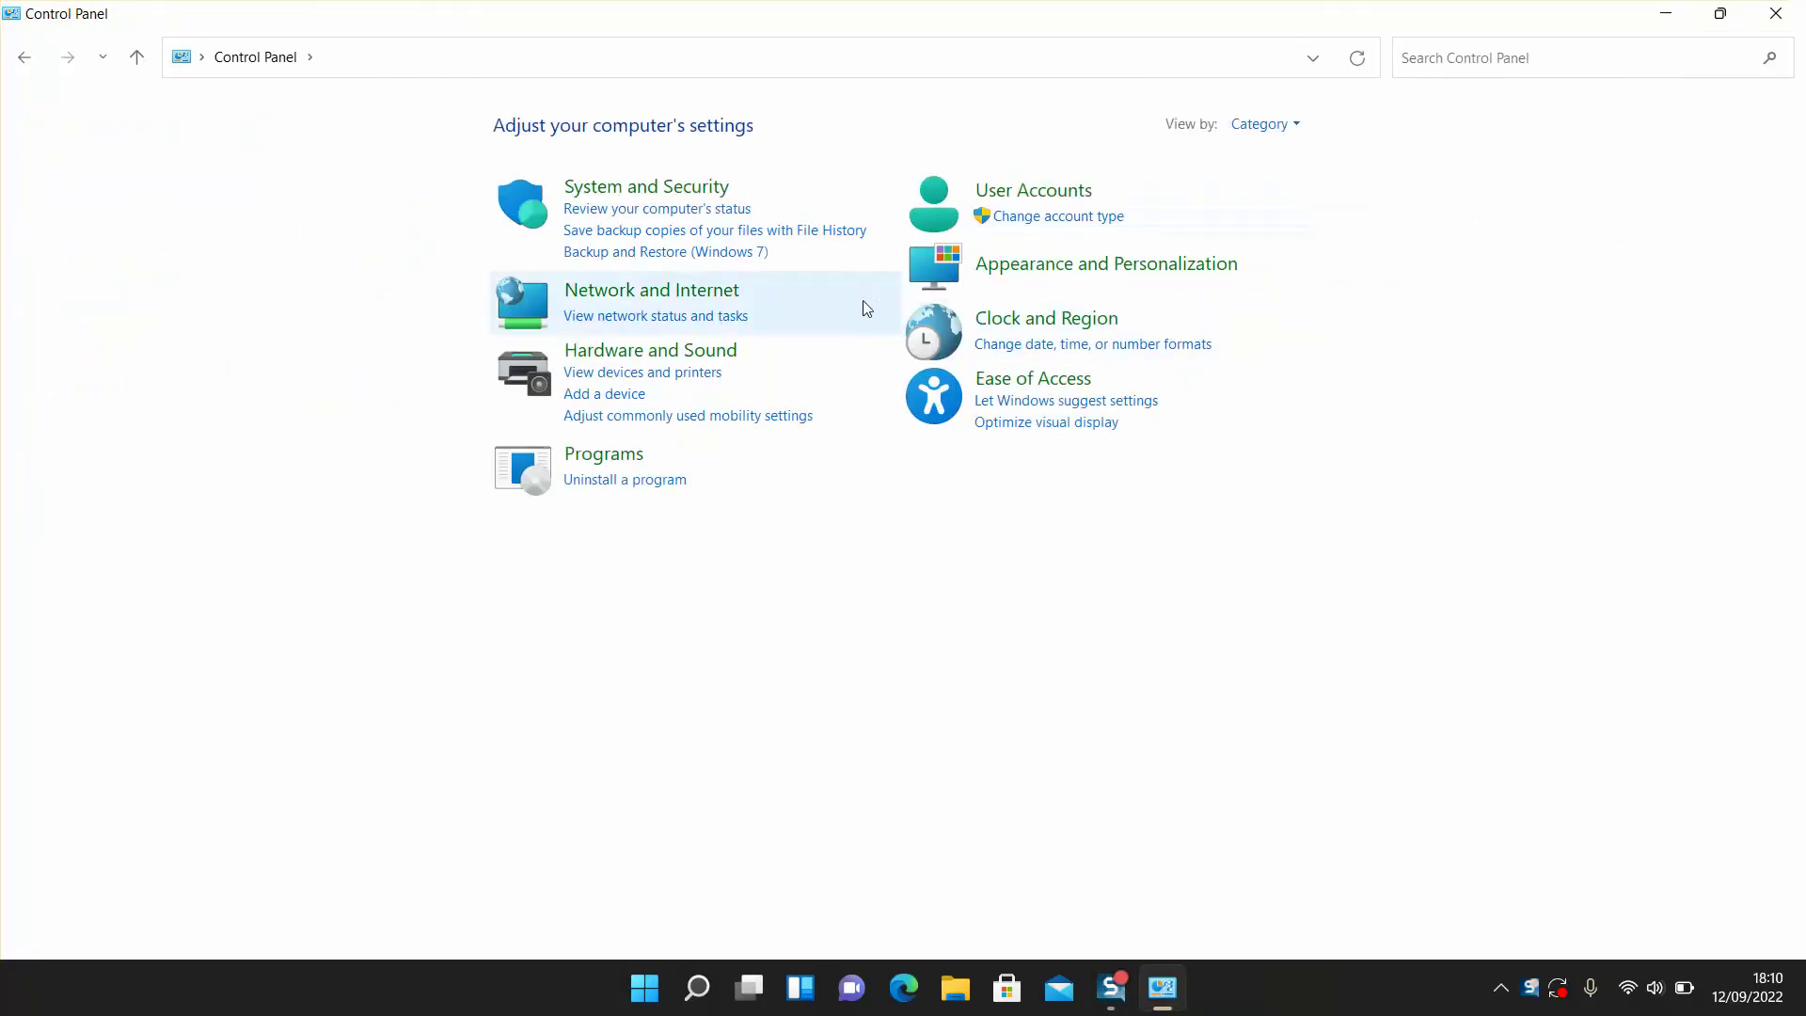
- Go to System and Security, then Power Options
click(697, 194)
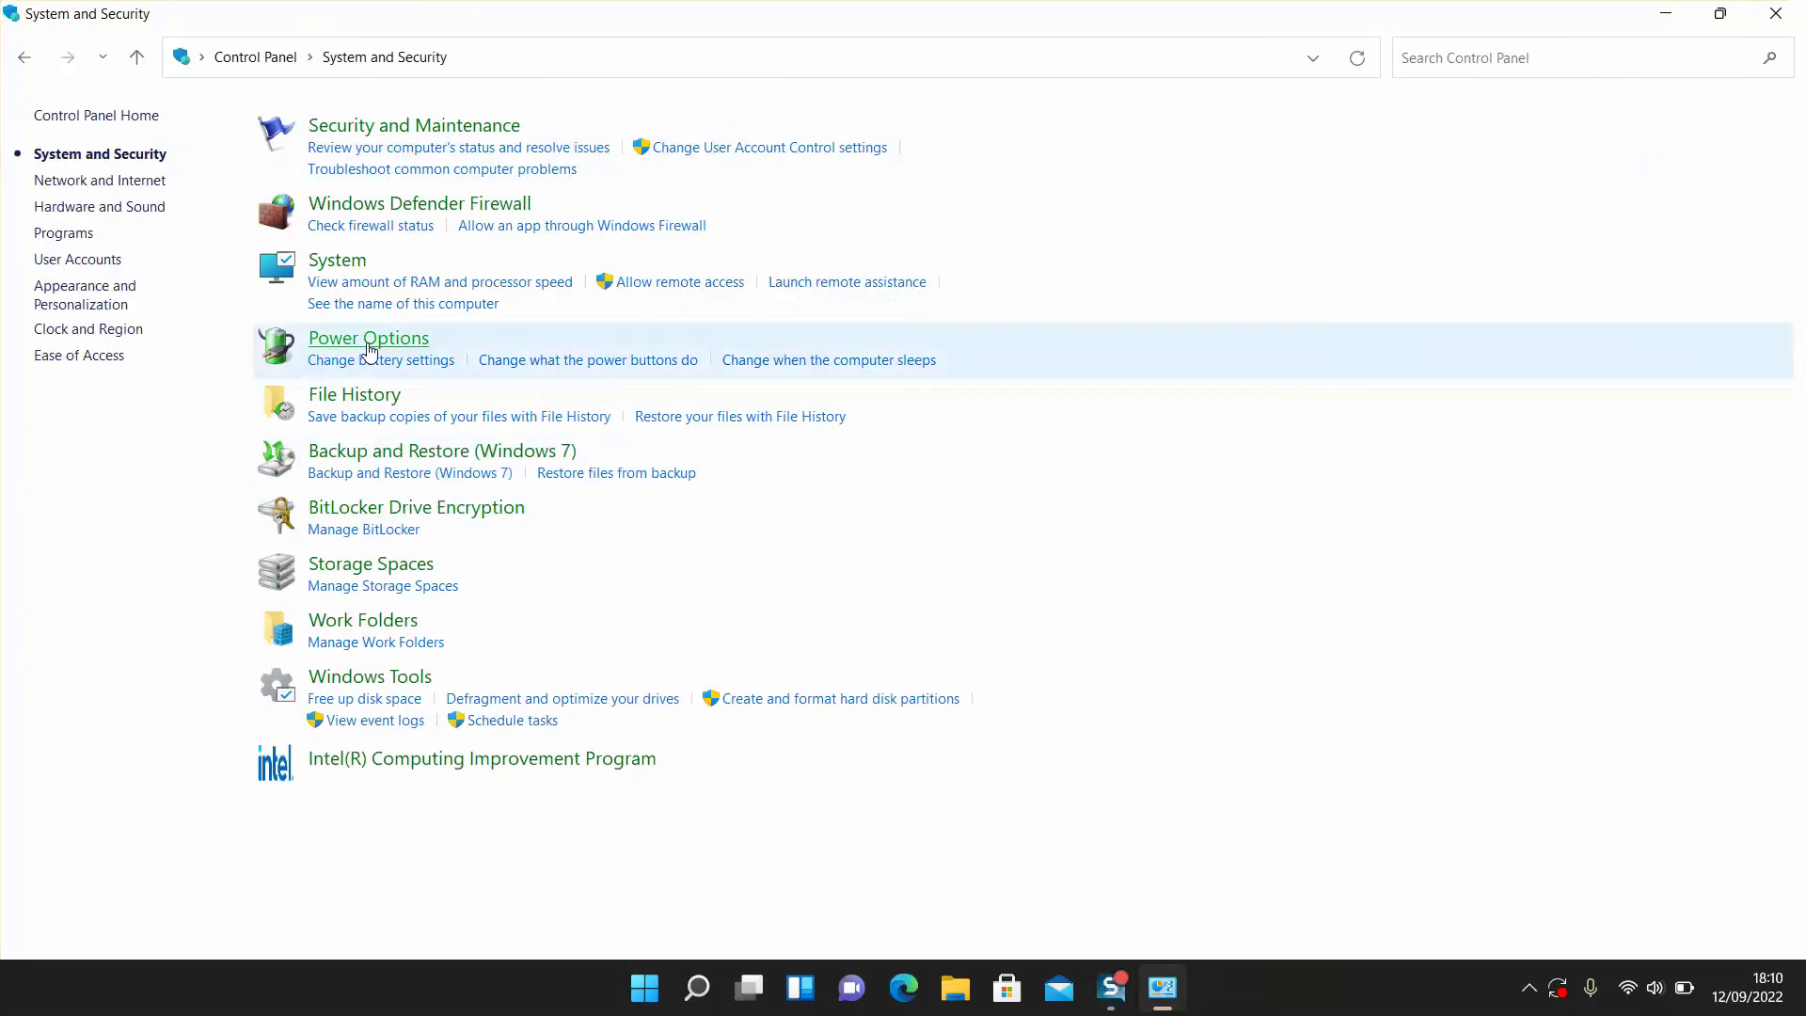
click(373, 342)
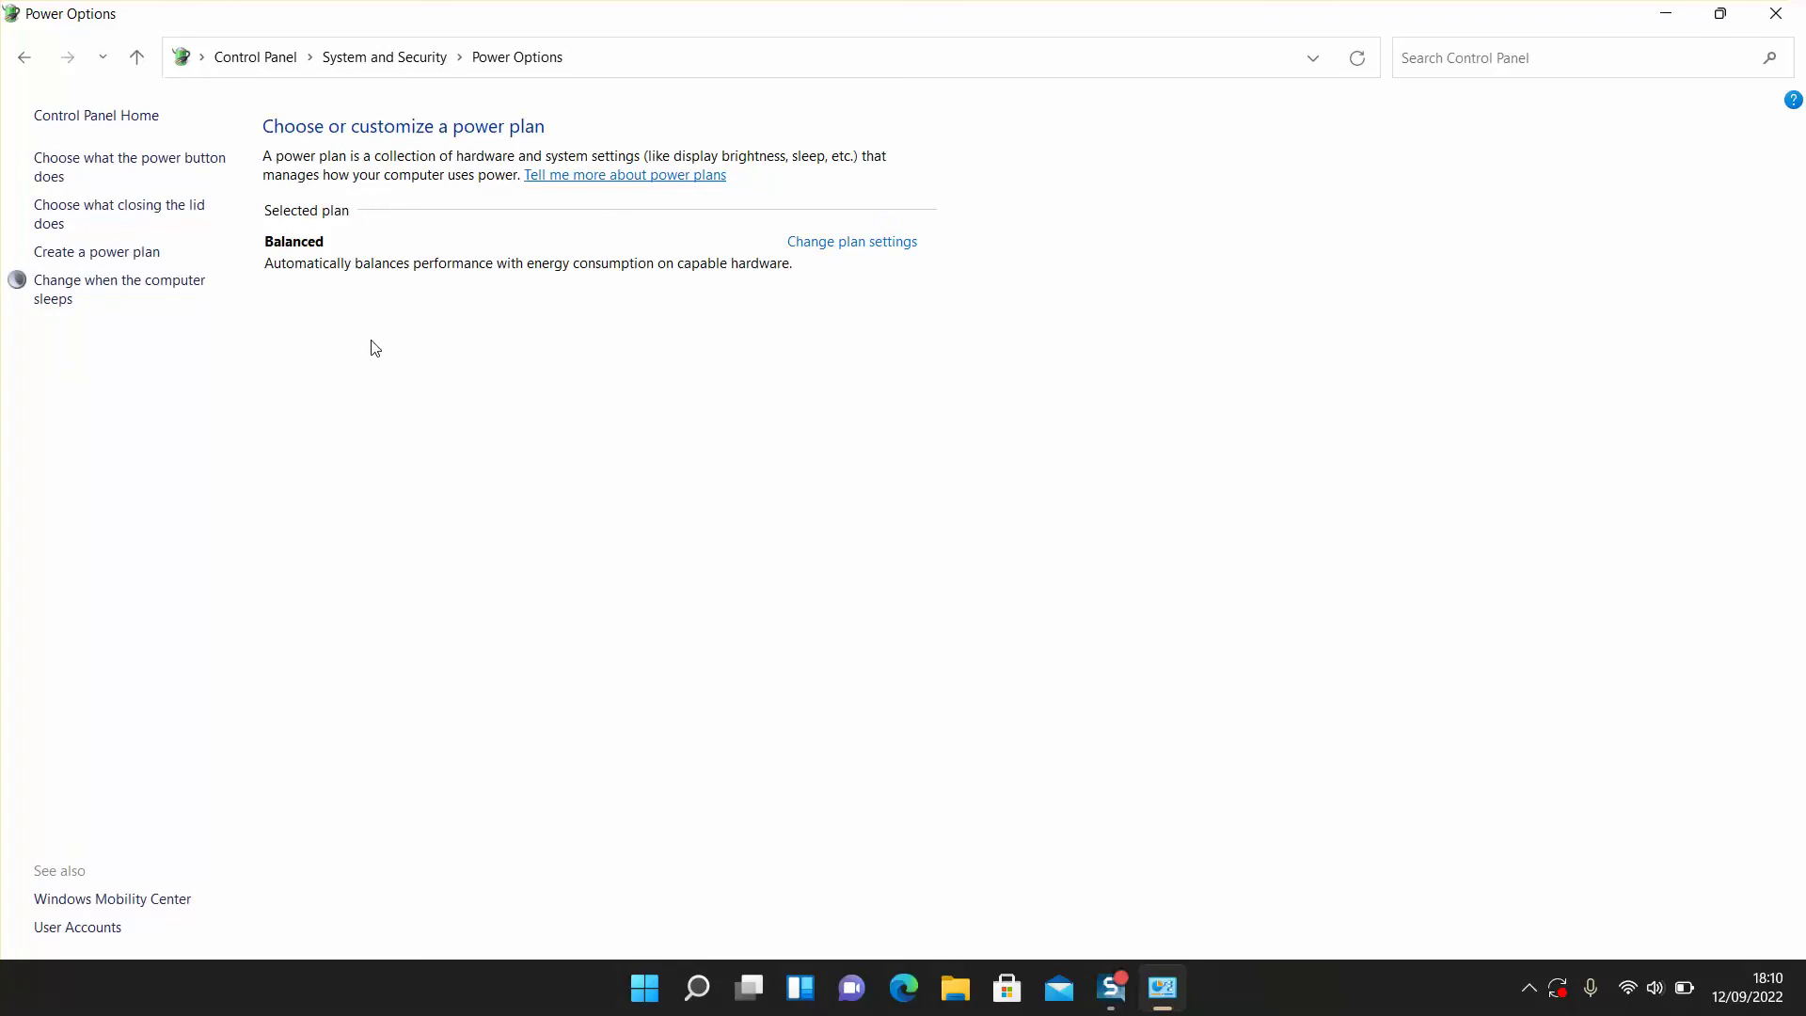
- Unlock the shutdown settings, tick Sleep for the Power menu, and save the change
click(98, 167)
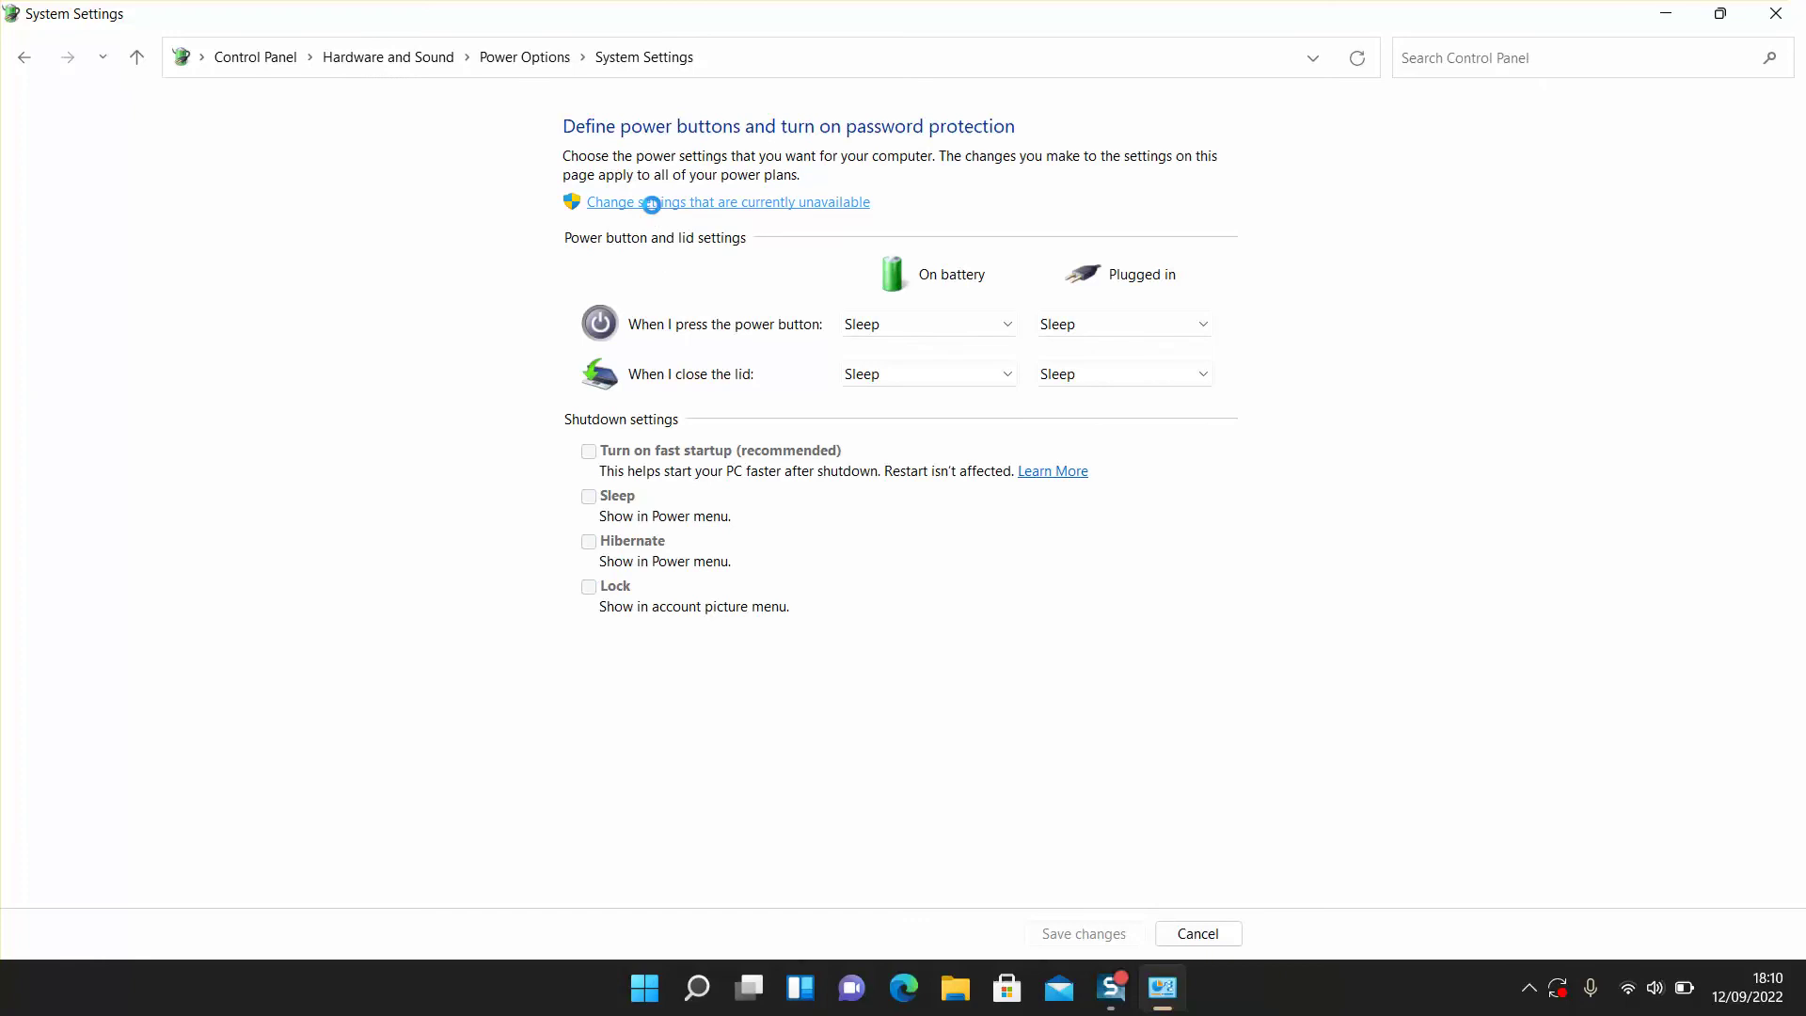
click(647, 202)
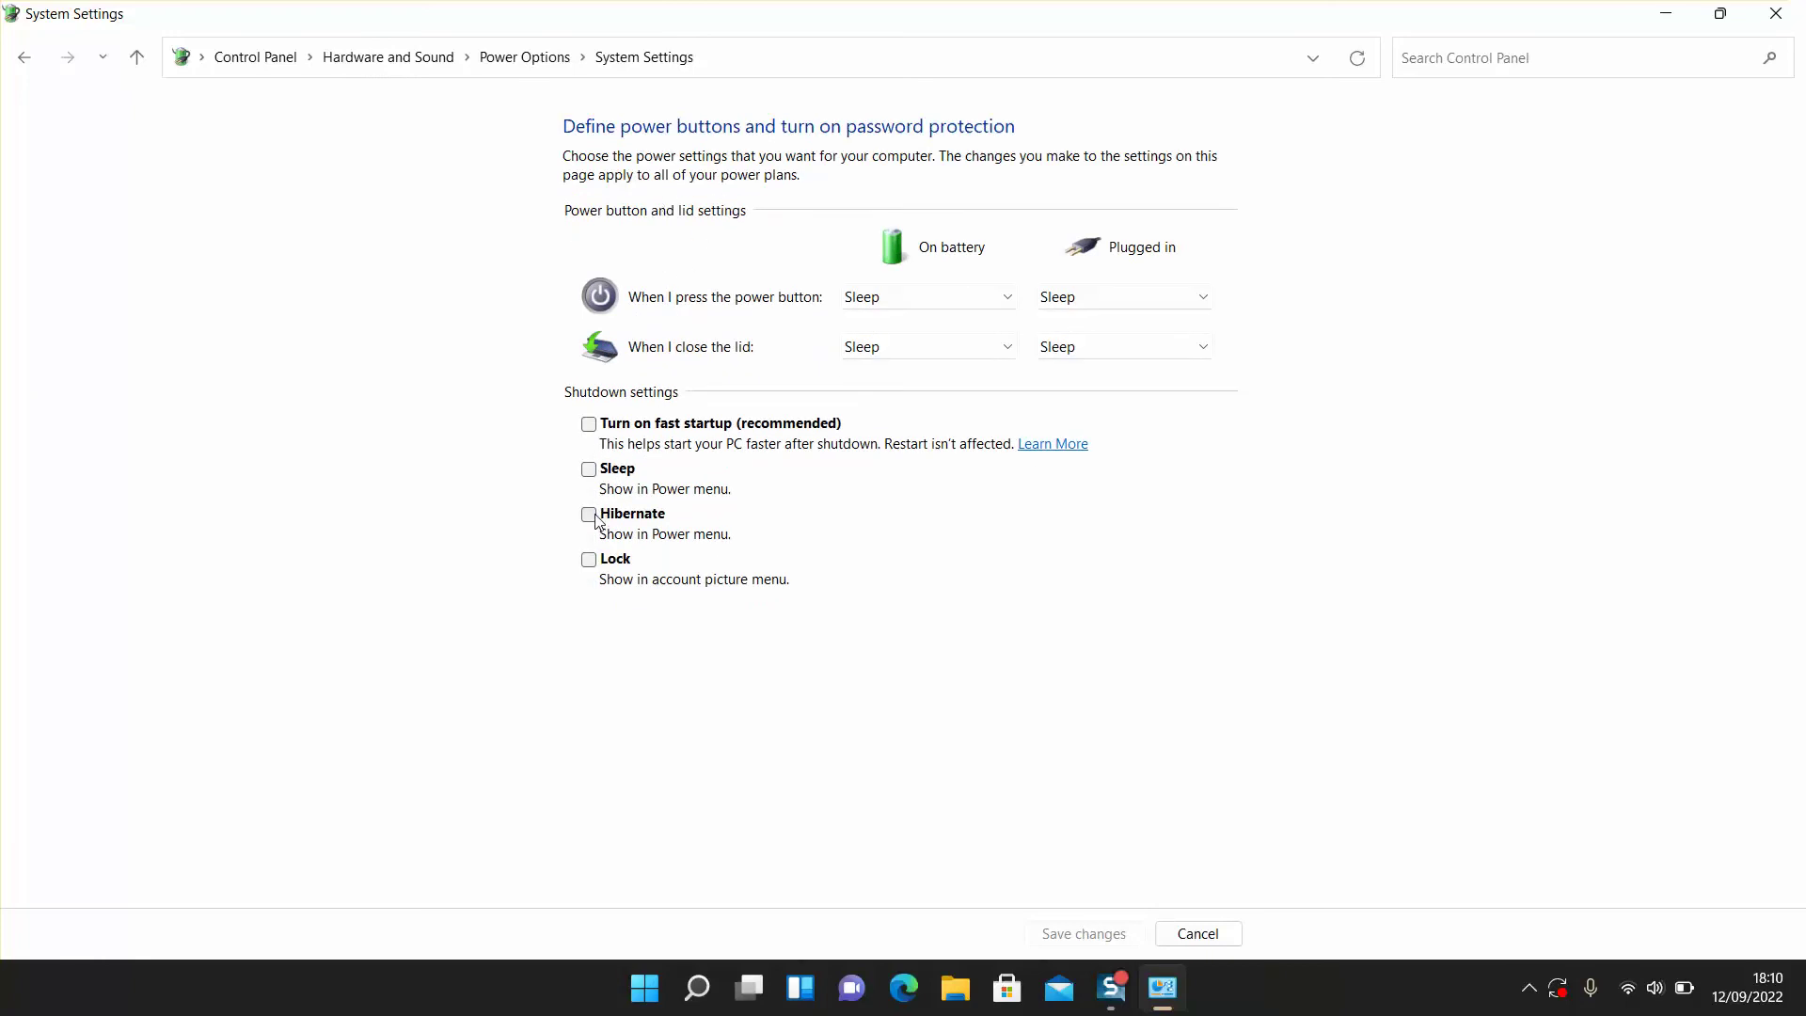
click(590, 470)
click(1058, 937)
click(641, 991)
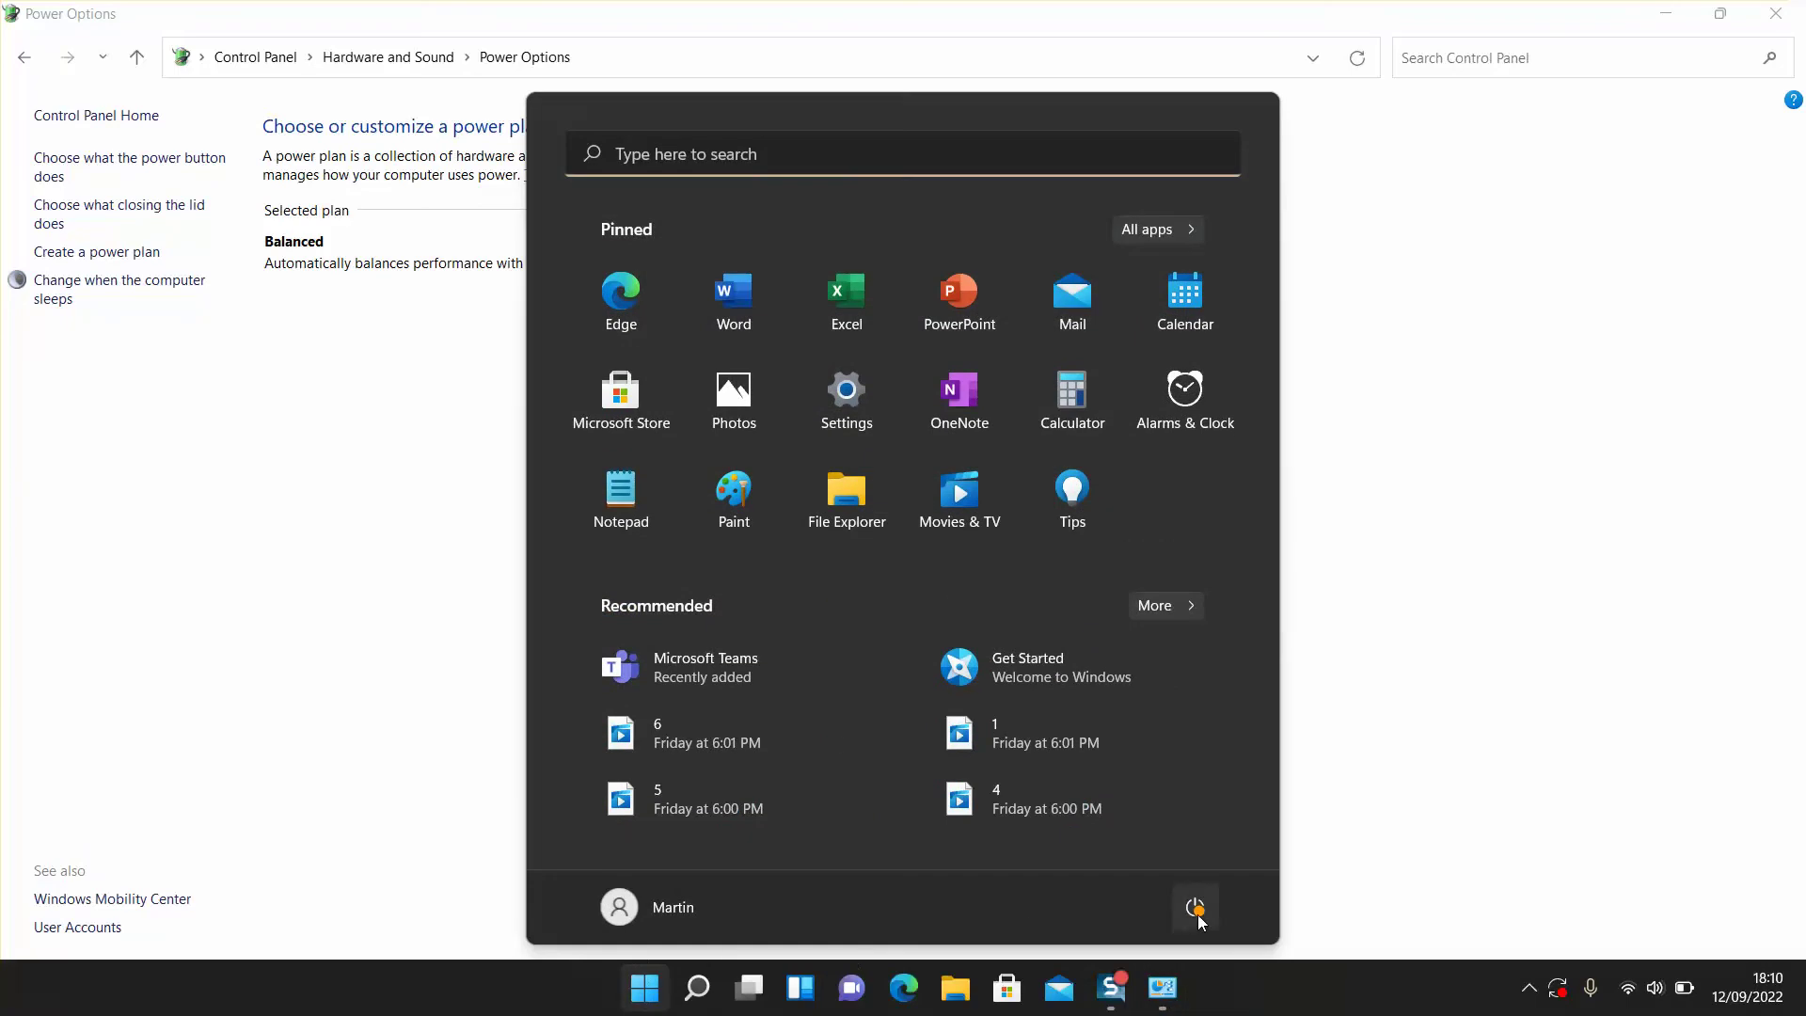
click(1193, 908)
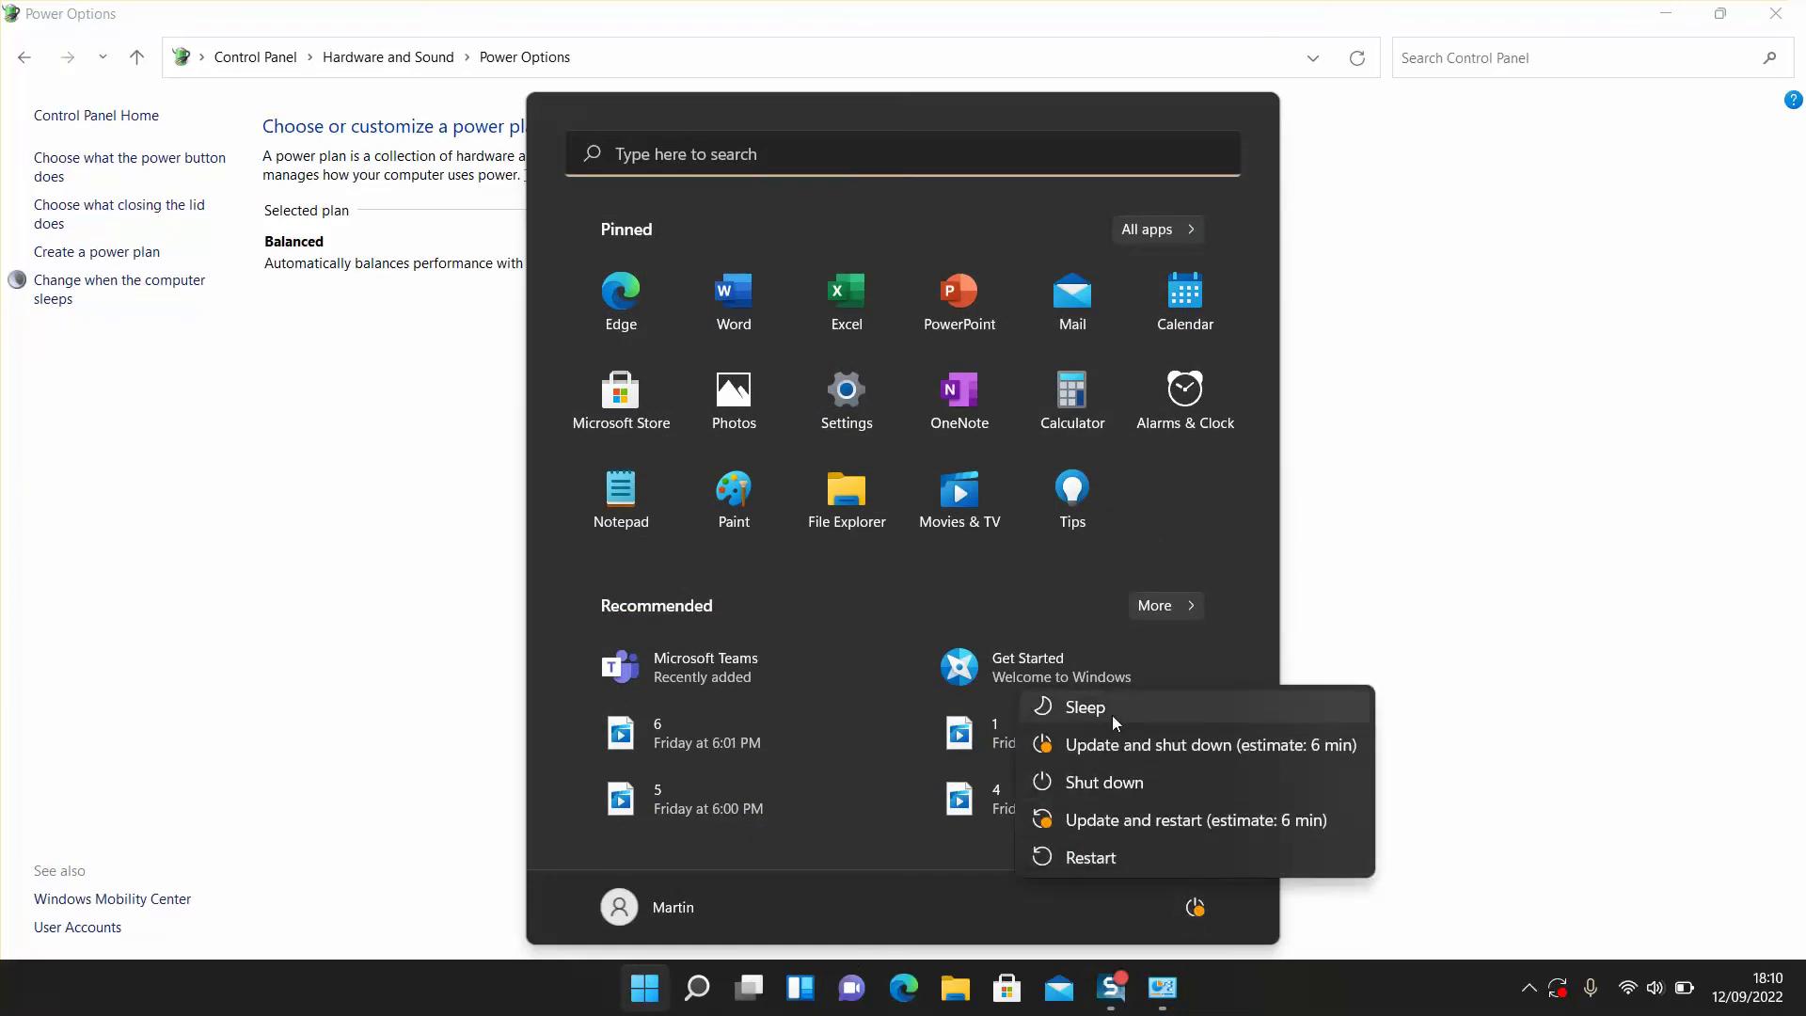
mouse_move(1129, 745)
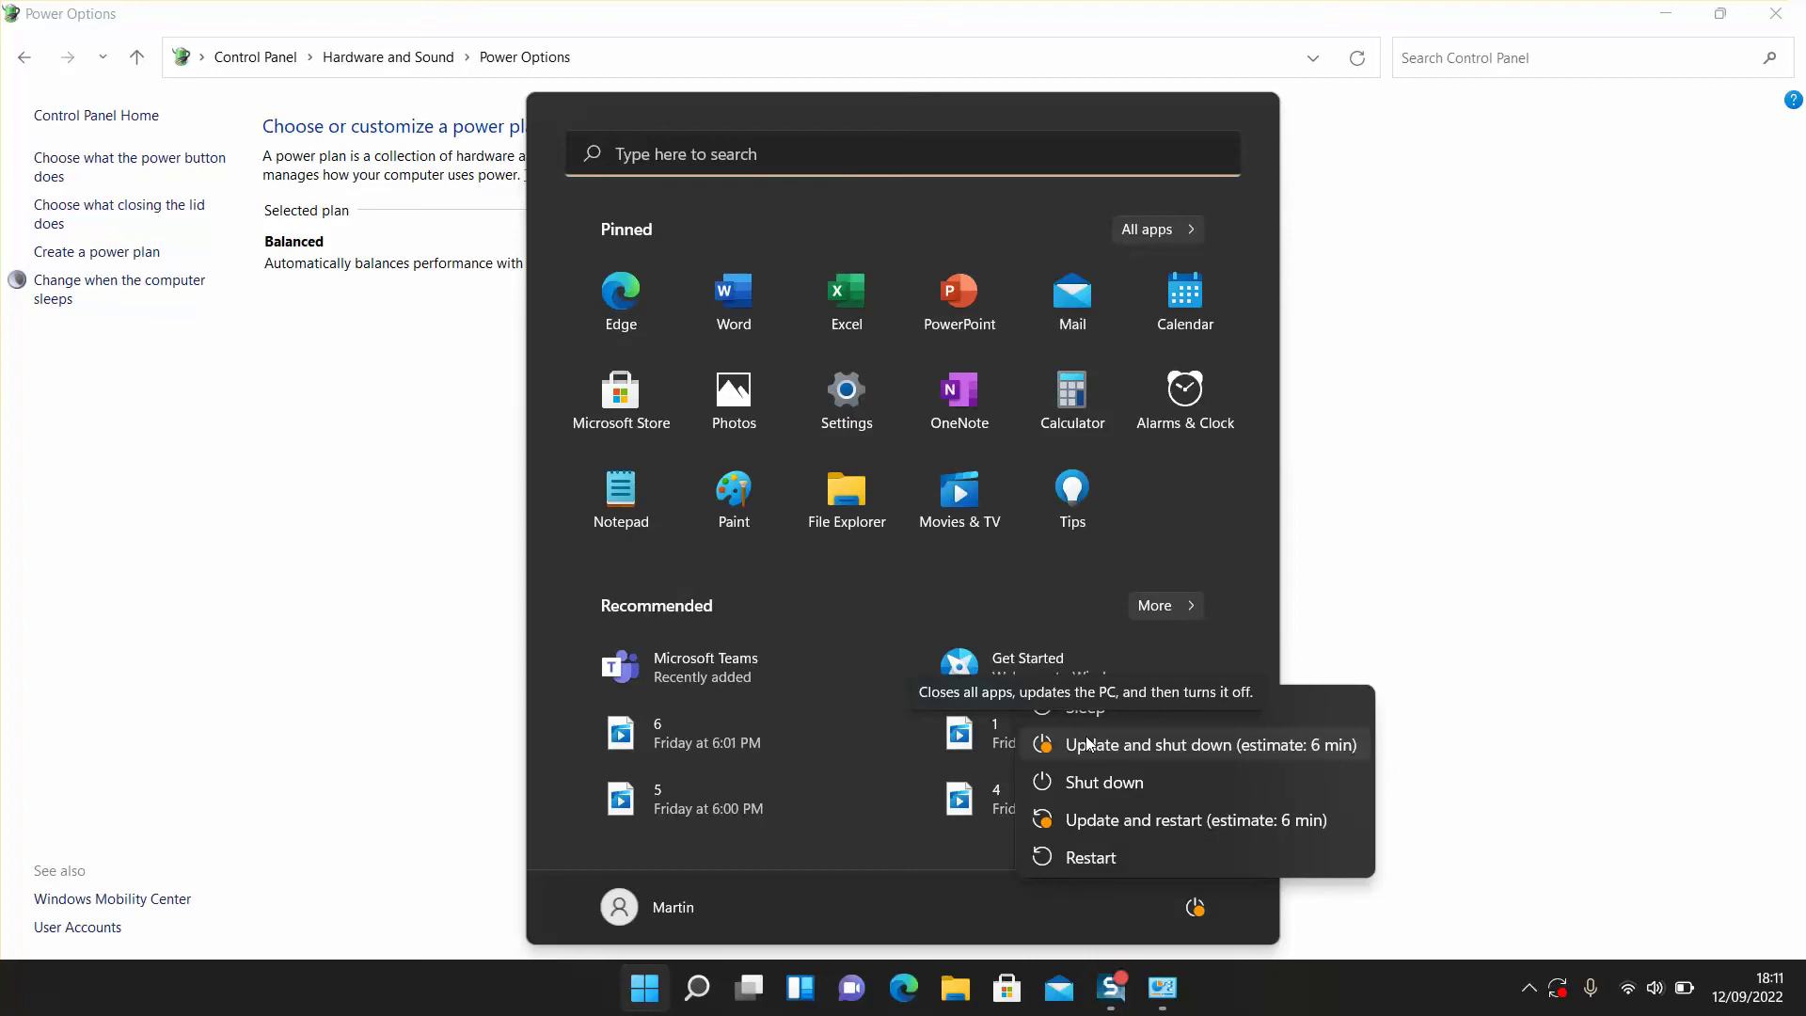
click(1647, 564)
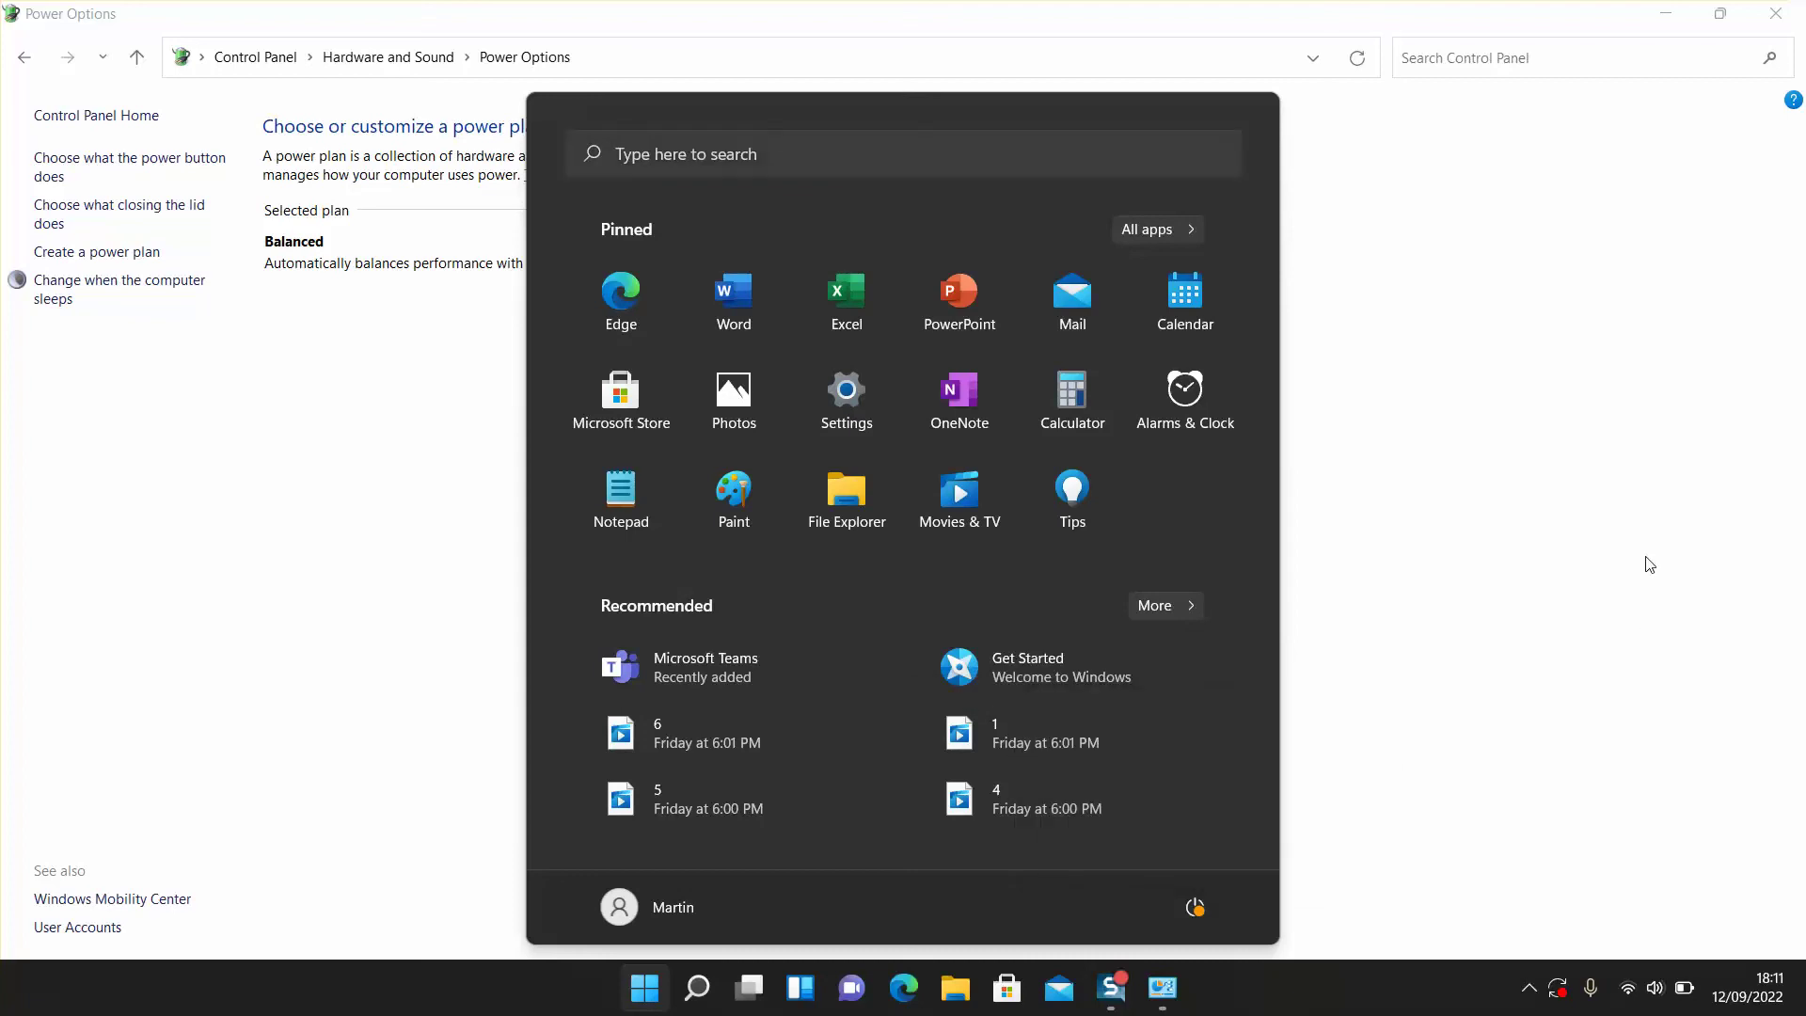
click(1499, 476)
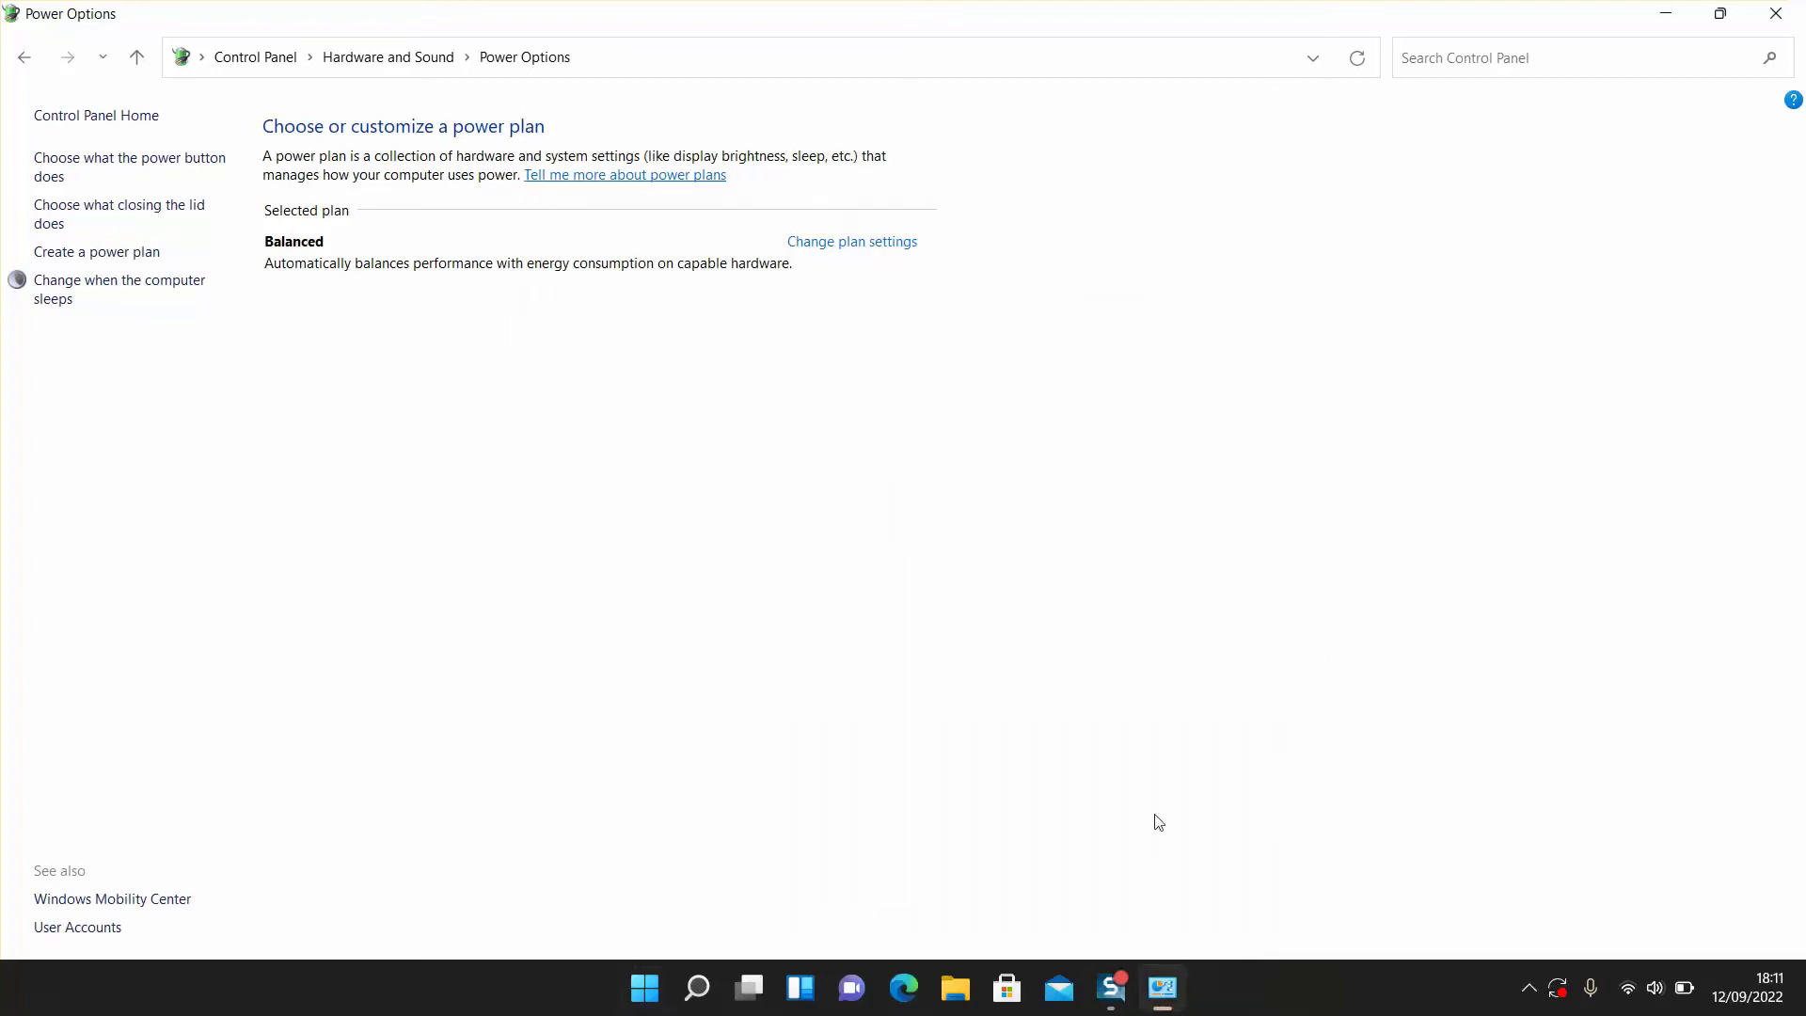